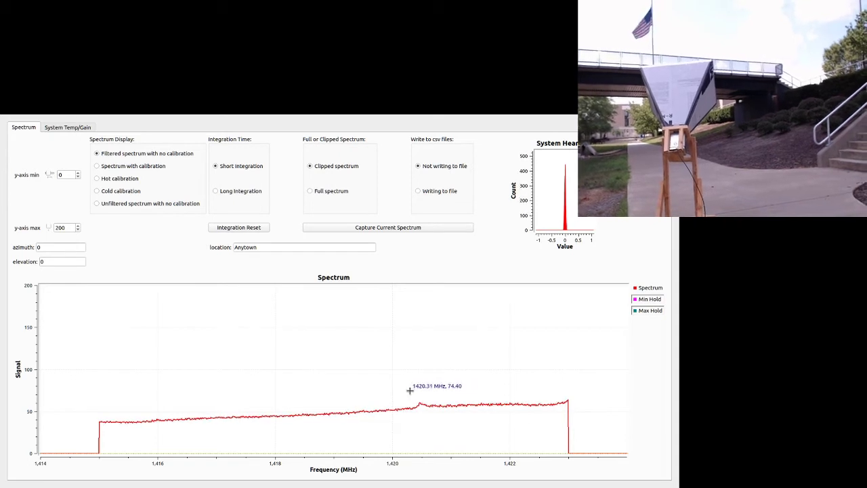
Step: Zoom in on the spectrum around the peak near 1420.5 MHz and switch to long integration
{"action": "left_click_drag", "start_coordinate": [328, 385], "coordinate": [531, 417]}
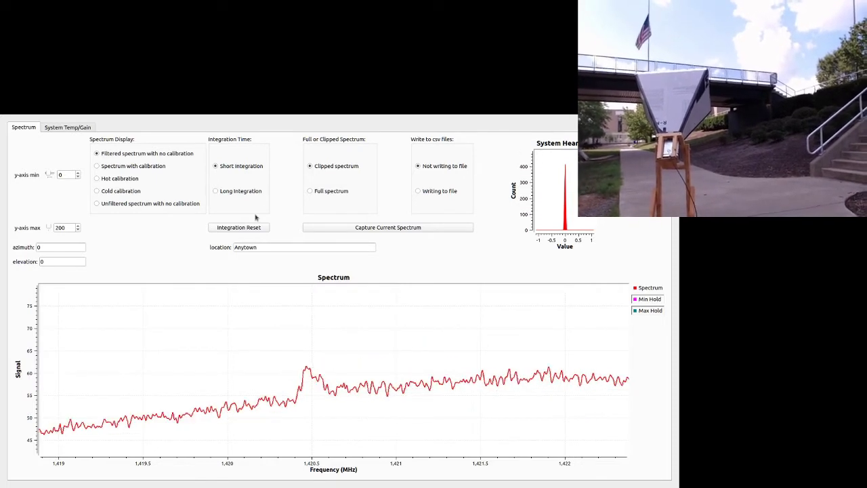
{"action": "left_click", "coordinate": [216, 190]}
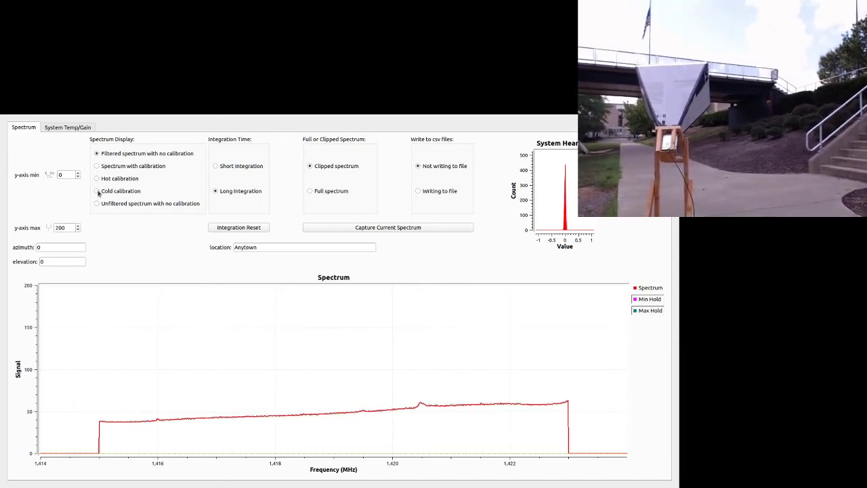
Step: Run the cold calibration, restarting the averaging with short integration before returning to long integration, and run the hot calibration
{"action": "left_click", "coordinate": [97, 192]}
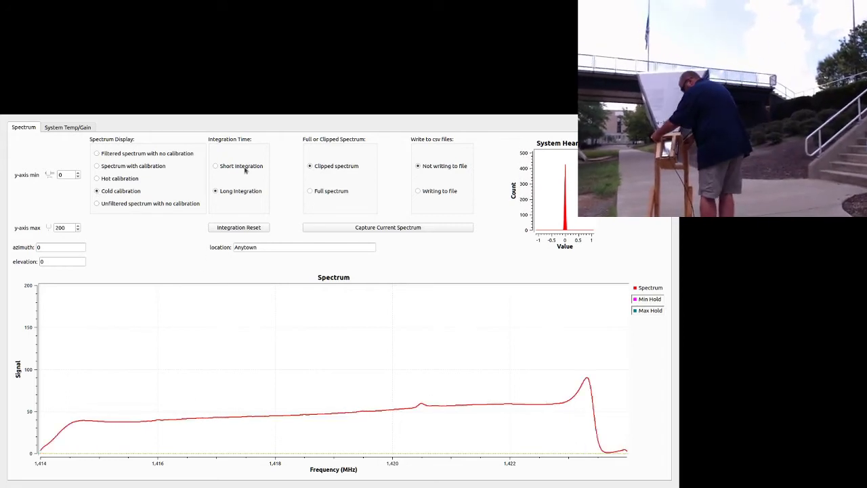
{"action": "left_click", "coordinate": [216, 166]}
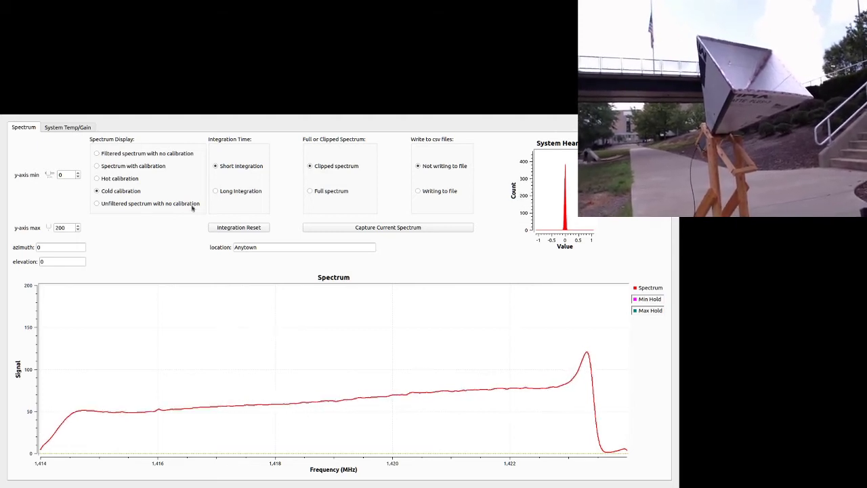
{"action": "left_click", "coordinate": [215, 192]}
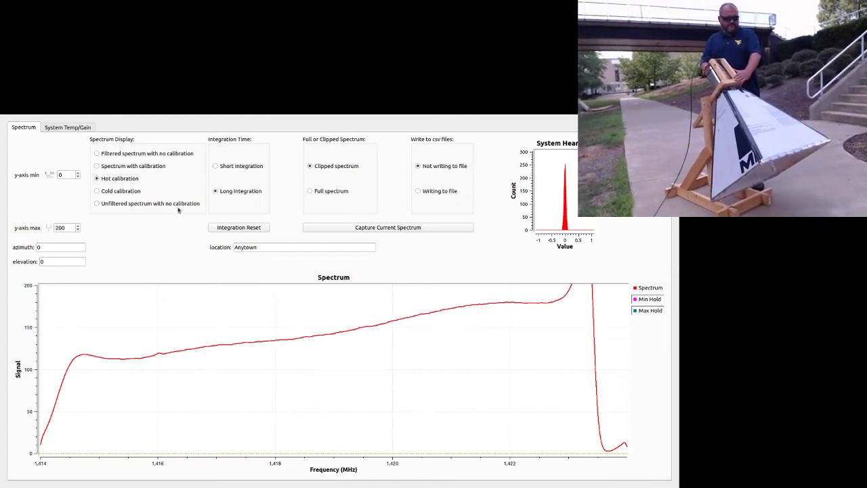
Step: Display the spectrum with calibration and set its y-axis maximum to 50
{"action": "left_click", "coordinate": [97, 166]}
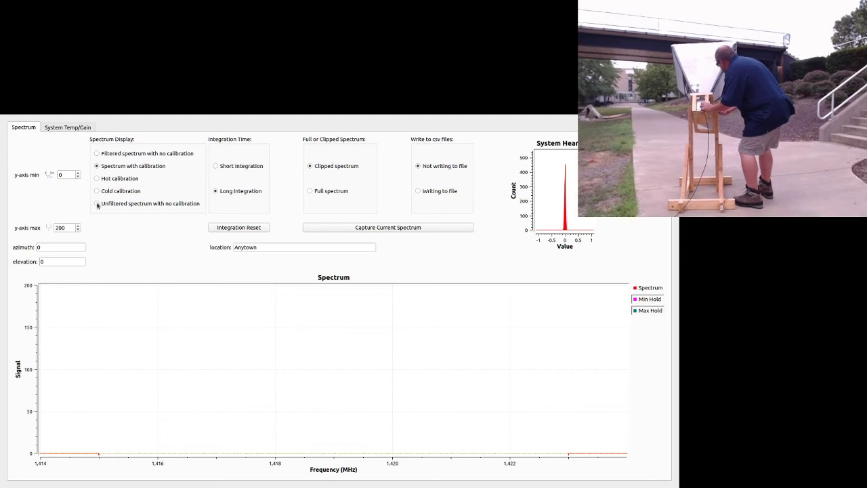
{"action": "left_click_drag", "start_coordinate": [73, 227], "coordinate": [50, 231]}
{"action": "type", "text": "50"}
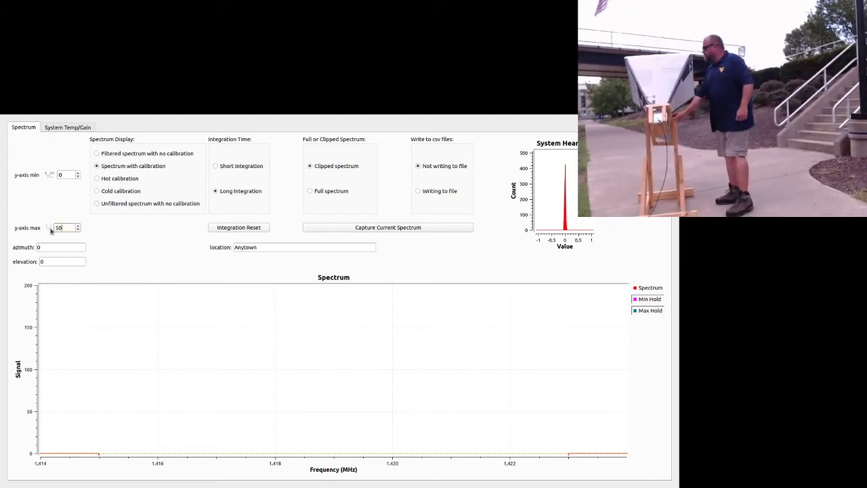
{"action": "key", "text": "Return"}
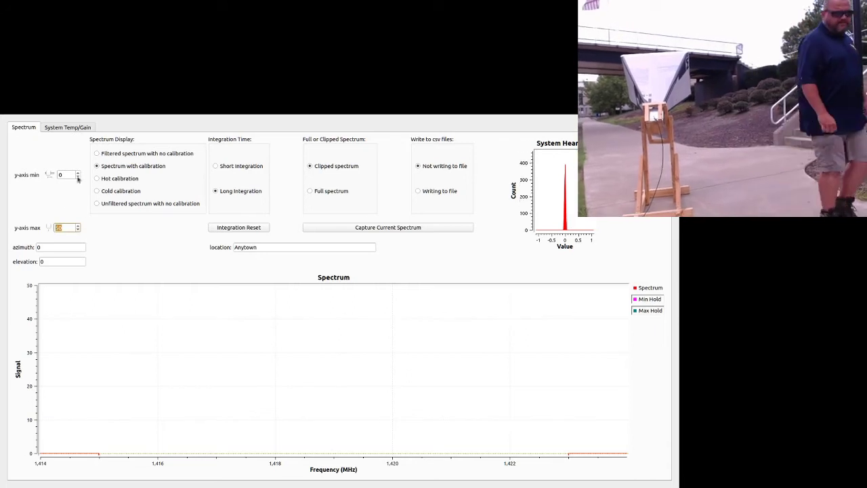
Step: Lower the spectrum's y-axis minimum to -60
{"action": "left_click", "coordinate": [78, 178]}
{"action": "left_click", "coordinate": [78, 178]}
{"action": "left_click", "coordinate": [78, 178]}
{"action": "left_click", "coordinate": [78, 177]}
{"action": "left_click", "coordinate": [78, 178]}
{"action": "left_click", "coordinate": [78, 177]}
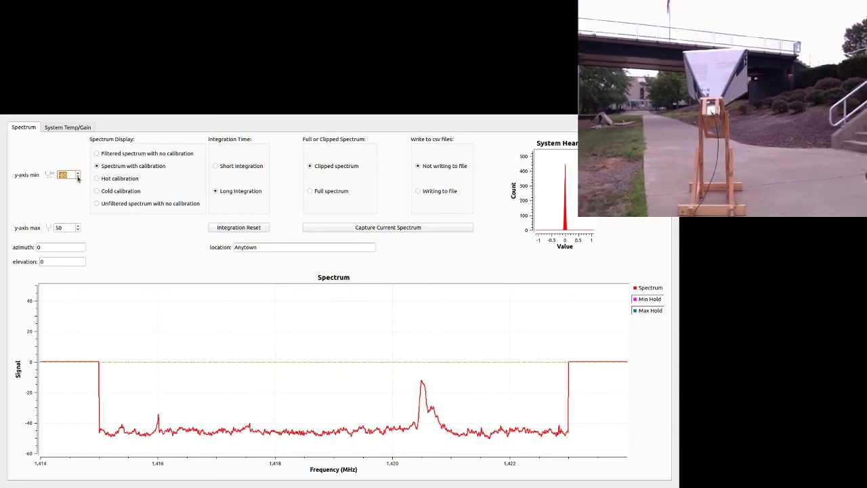
Step: Check the system temperature and gain plots, and start a new cold calibration
{"action": "left_click", "coordinate": [69, 127]}
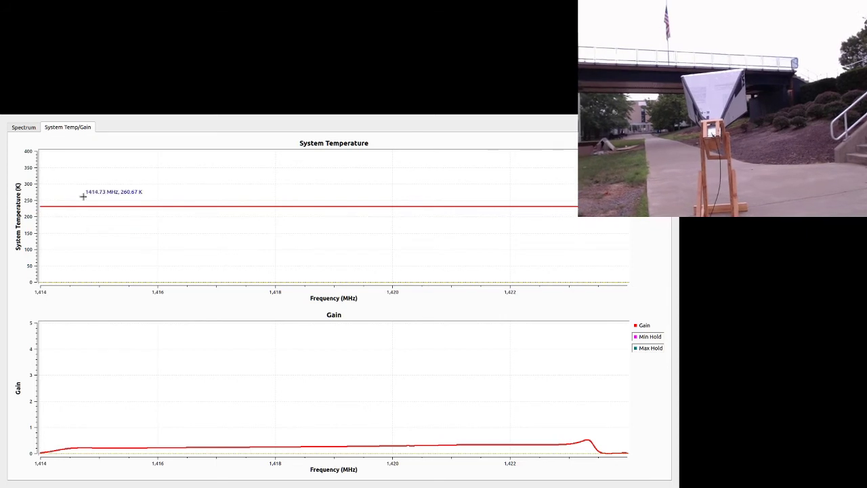
{"action": "left_click", "coordinate": [25, 129]}
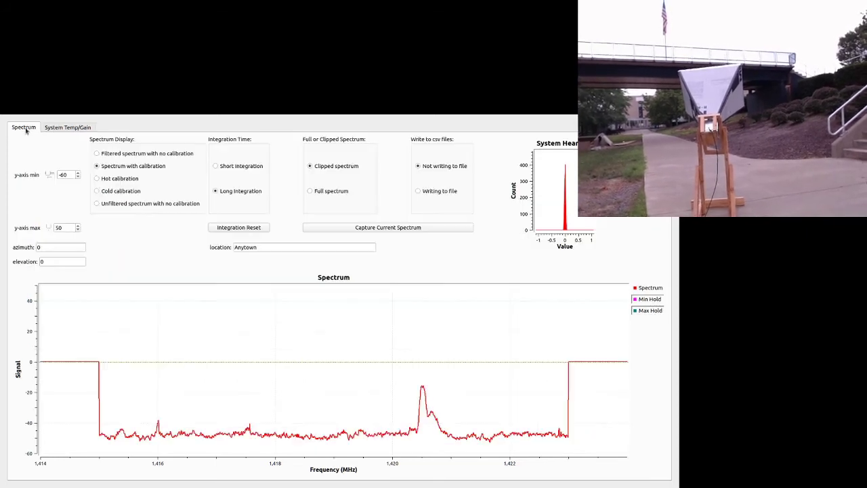
{"action": "left_click", "coordinate": [97, 191]}
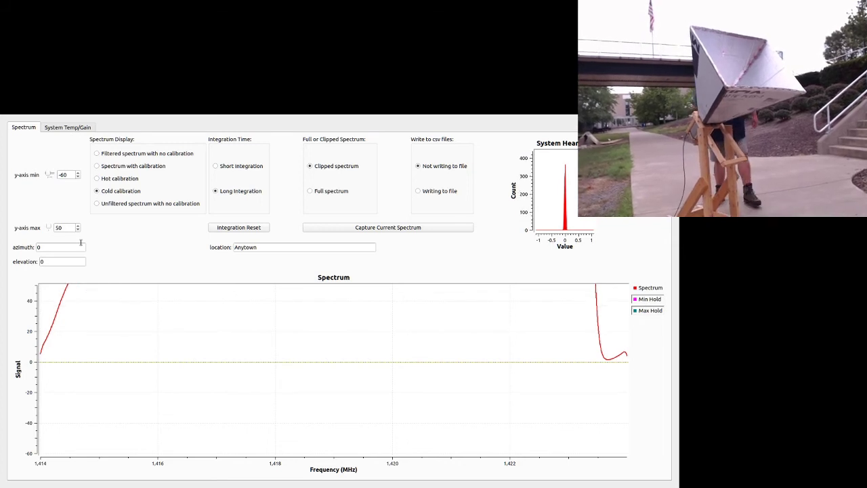
Step: Set the y-axis range of the cold calibration spectrum to a minimum of 0 and a maximum of 120
{"action": "double_click", "coordinate": [63, 174]}
{"action": "type", "text": "-3"}
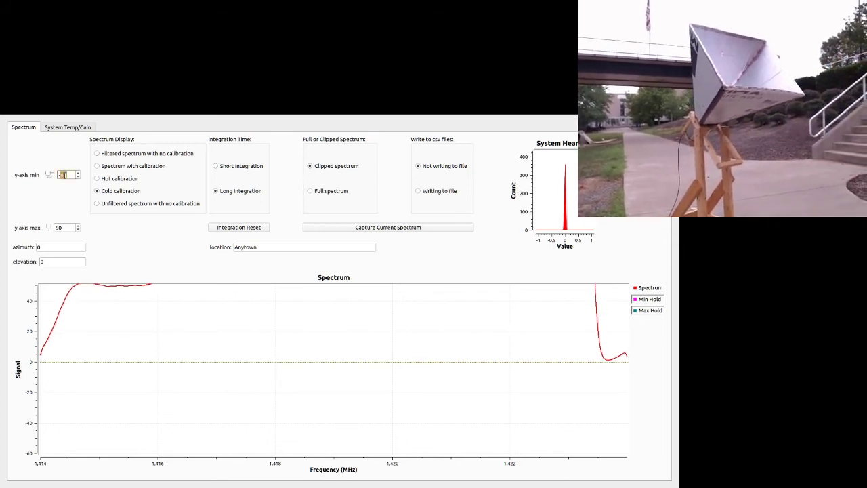
{"action": "key", "text": "Return"}
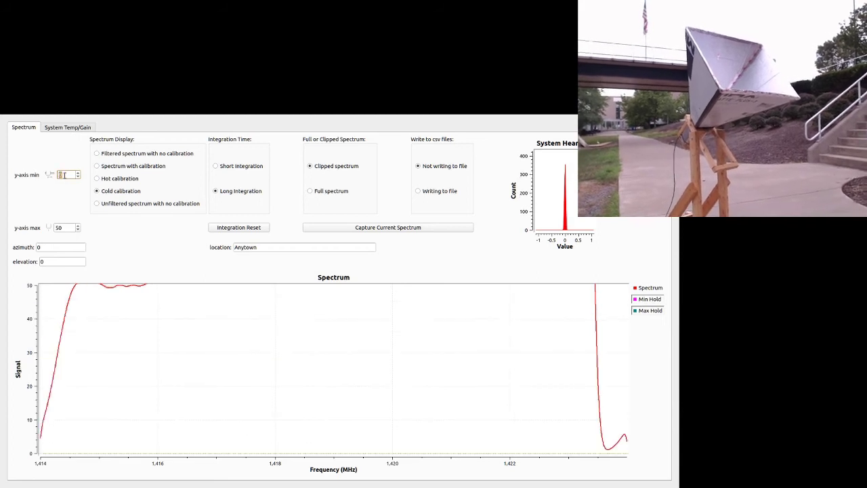
{"action": "double_click", "coordinate": [67, 228]}
{"action": "type", "text": "200"}
{"action": "key", "text": "Return"}
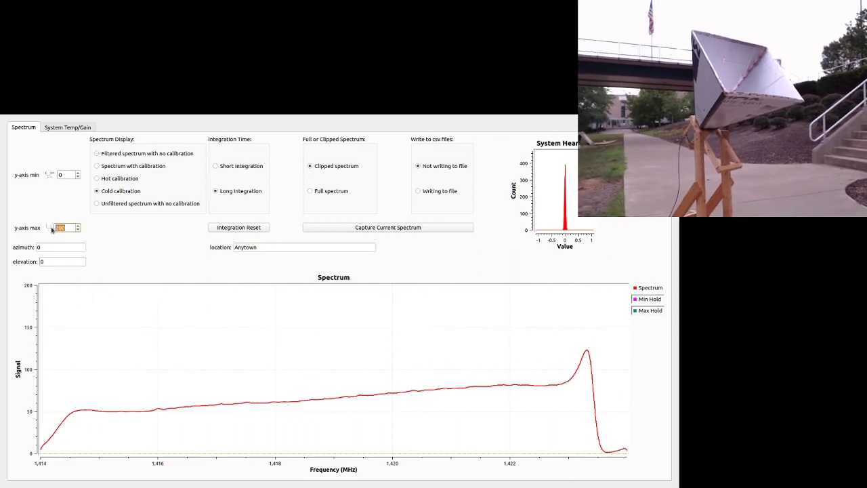
{"action": "left_click", "coordinate": [78, 231]}
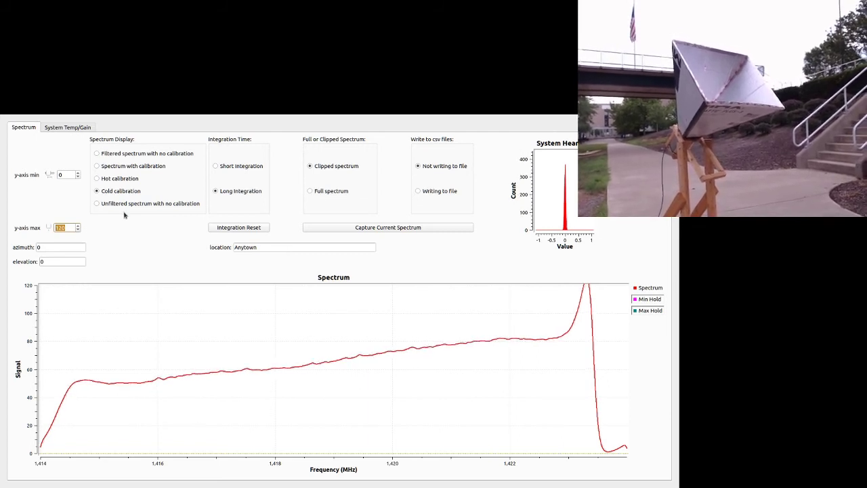
Step: Run the hot calibration and check the system temperature and gain plots
{"action": "left_click", "coordinate": [99, 179]}
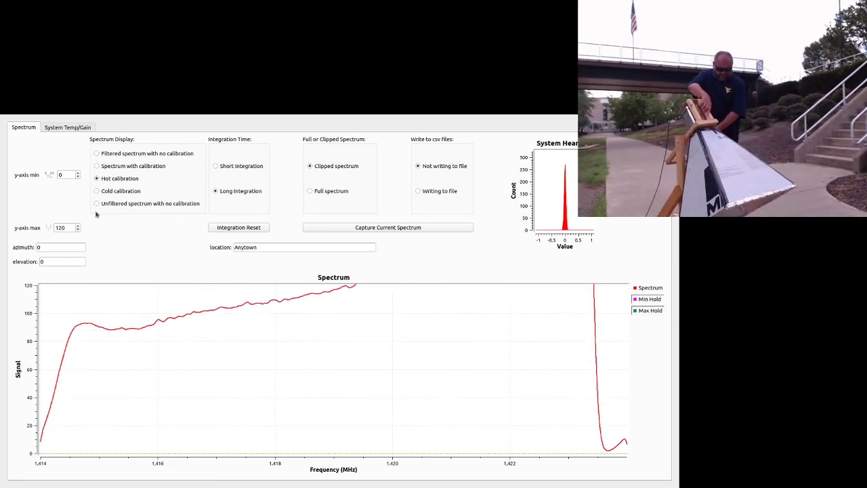
{"action": "left_click", "coordinate": [69, 127]}
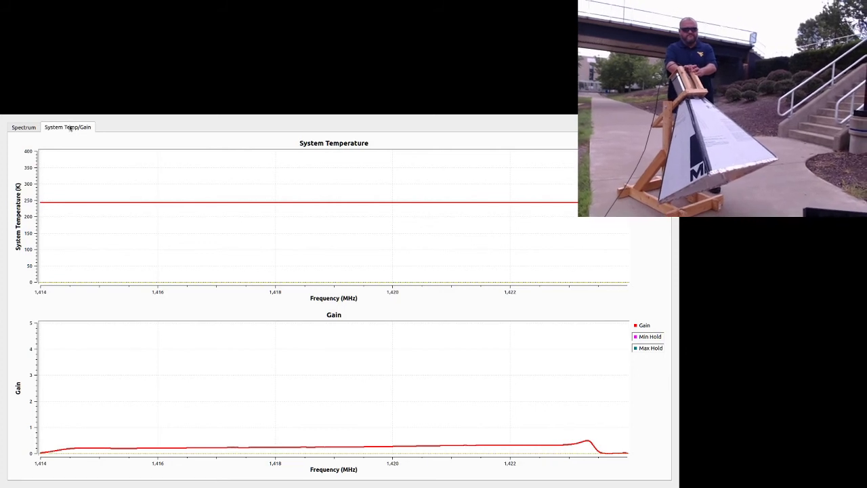
{"action": "left_click", "coordinate": [32, 130]}
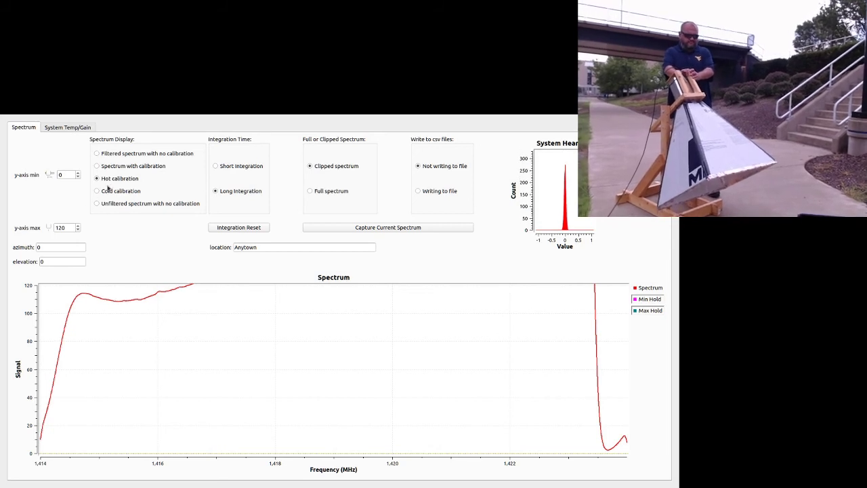
Step: Display the spectrum with calibration and set its y-axis minimum to -50
{"action": "left_click", "coordinate": [98, 167]}
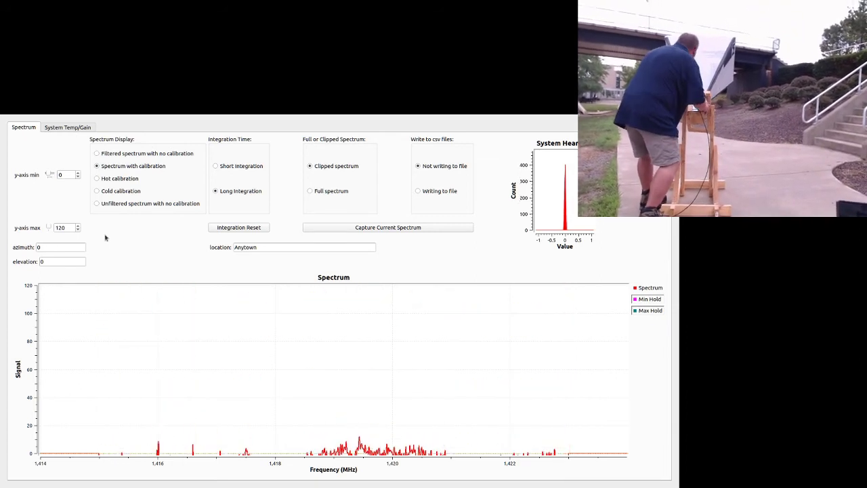
{"action": "double_click", "coordinate": [60, 175]}
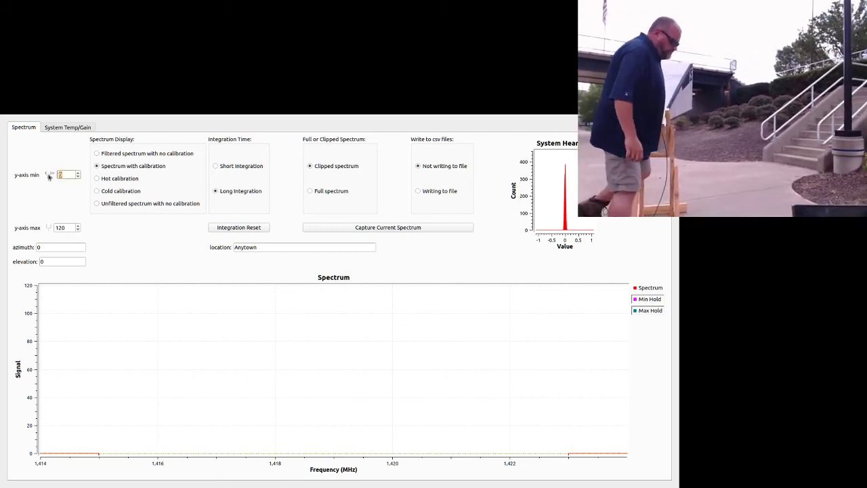
{"action": "type", "text": "30"}
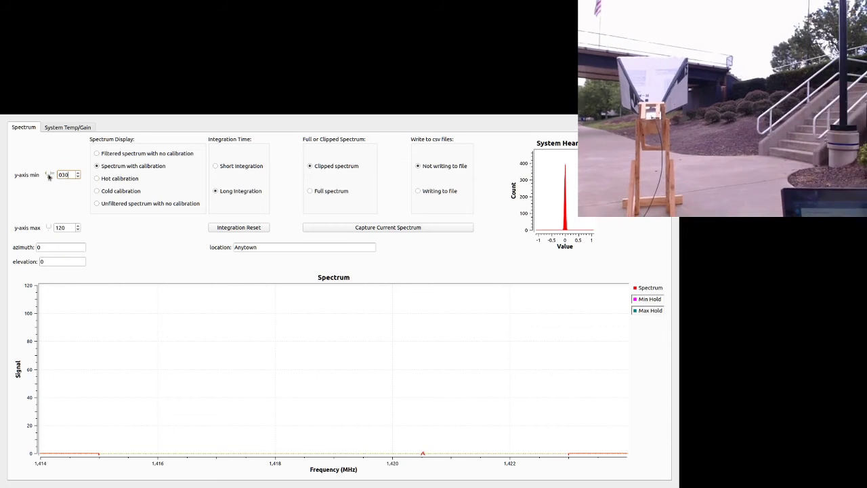
{"action": "key", "text": "Return"}
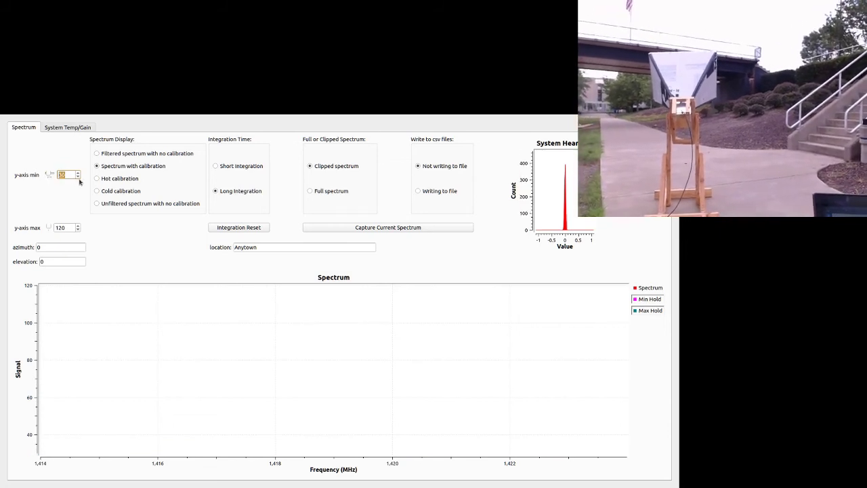
{"action": "scroll", "coordinate": [79, 176], "scroll_direction": "down", "scroll_amount": 7}
{"action": "scroll", "coordinate": [79, 176], "scroll_direction": "down", "scroll_amount": 1}
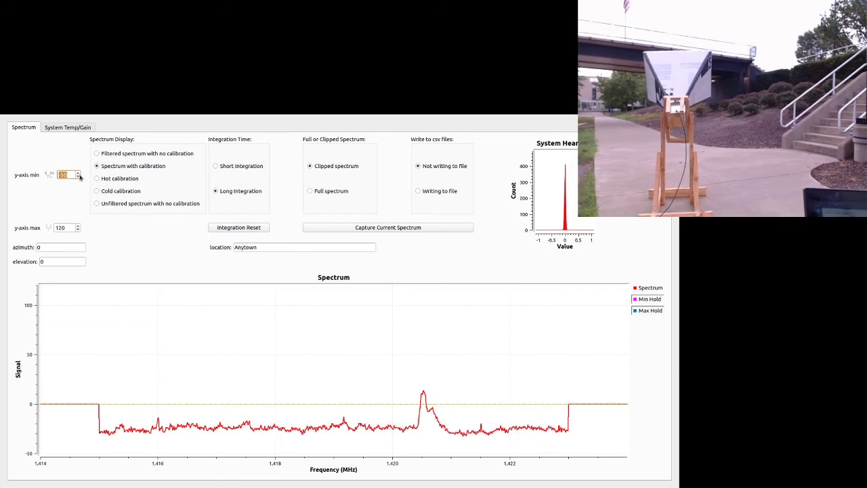